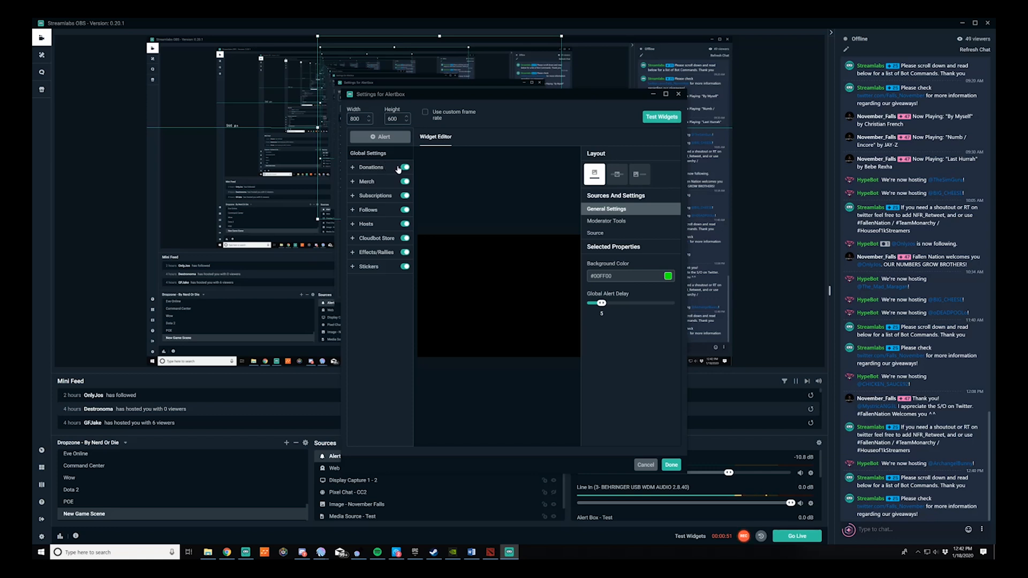
{"action": "left_click", "coordinate": [406, 169]}
{"action": "left_click", "coordinate": [405, 169]}
{"action": "mouse_move", "coordinate": [659, 118]}
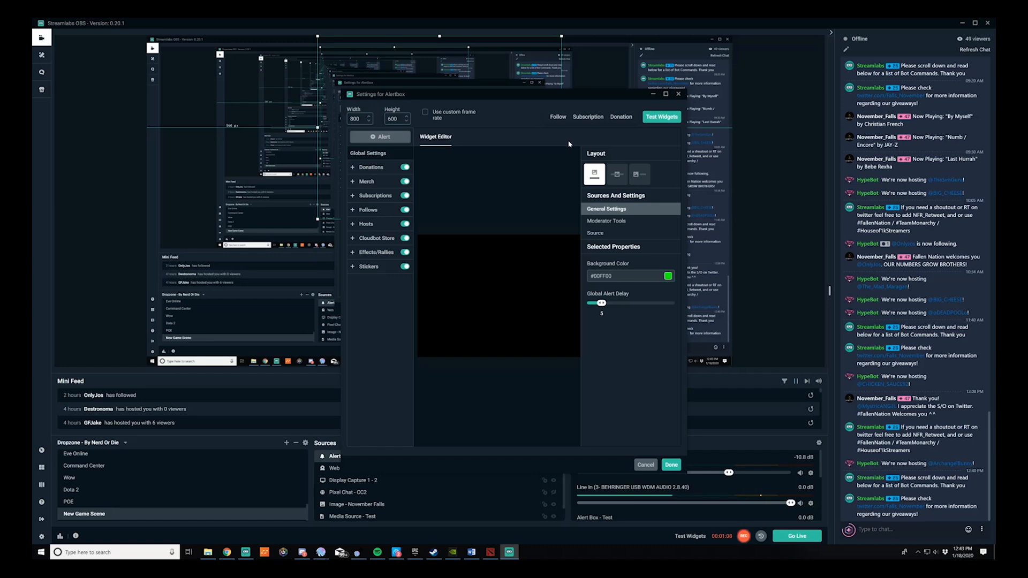
Fire test follow and subscription alerts from the Alertbox settings and close them with Done.
{"action": "left_click_drag", "start_coordinate": [527, 89], "coordinate": [779, 107]}
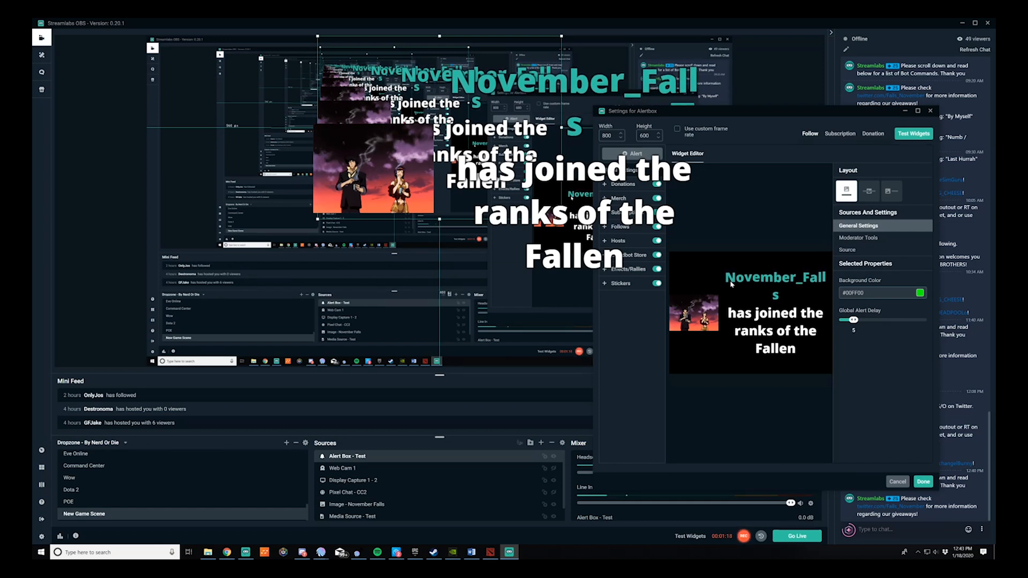
{"action": "left_click", "coordinate": [841, 135]}
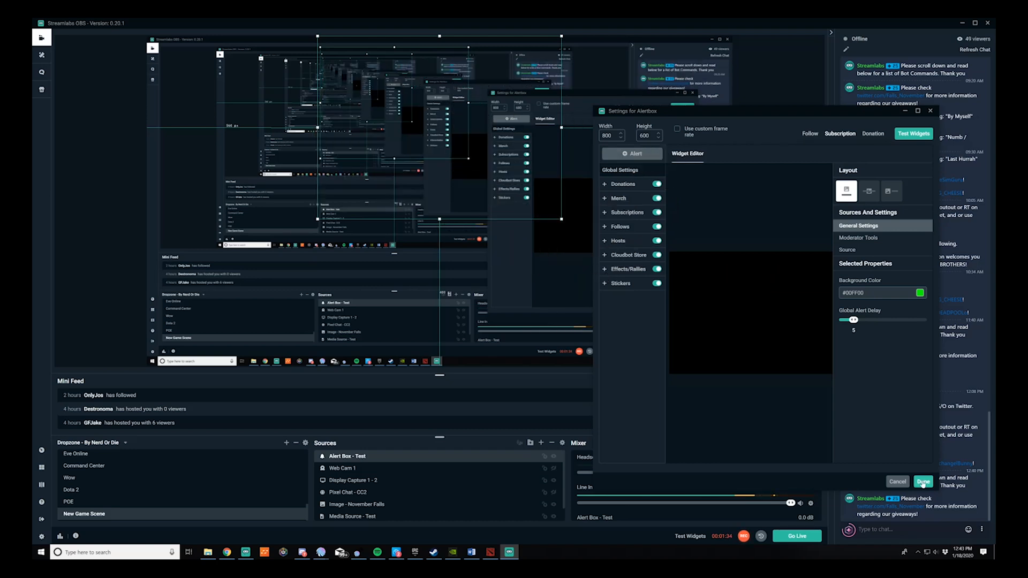
{"action": "left_click", "coordinate": [922, 482]}
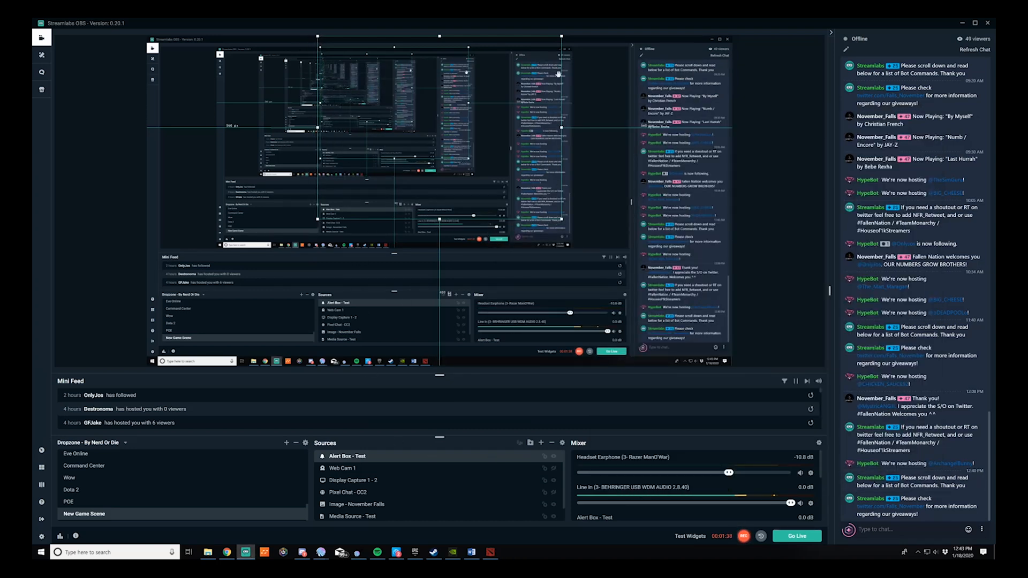
Nudge the Alert Box source slightly downward in the preview.
{"action": "left_click_drag", "start_coordinate": [431, 158], "coordinate": [434, 171]}
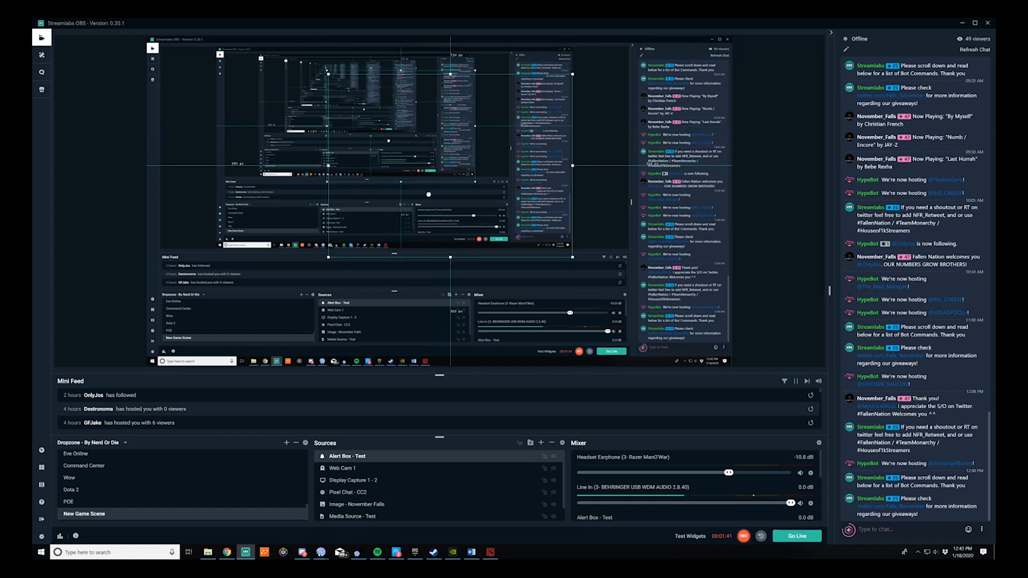
{"action": "left_click_drag", "start_coordinate": [364, 260], "coordinate": [363, 272]}
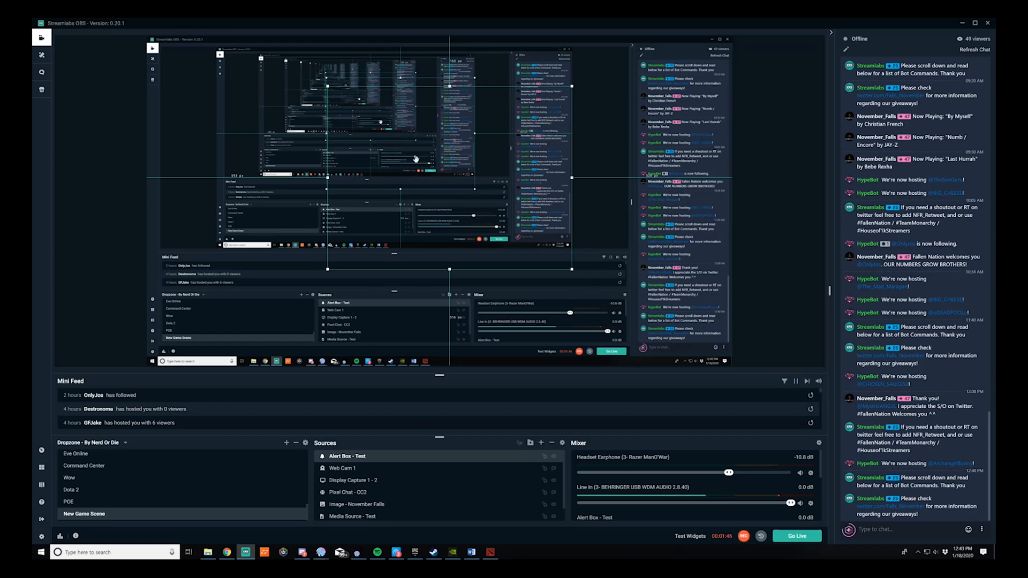
Add a new Follower Goal widget source named Follower Goal - Test.
{"action": "left_click", "coordinate": [541, 442]}
{"action": "left_click", "coordinate": [546, 293]}
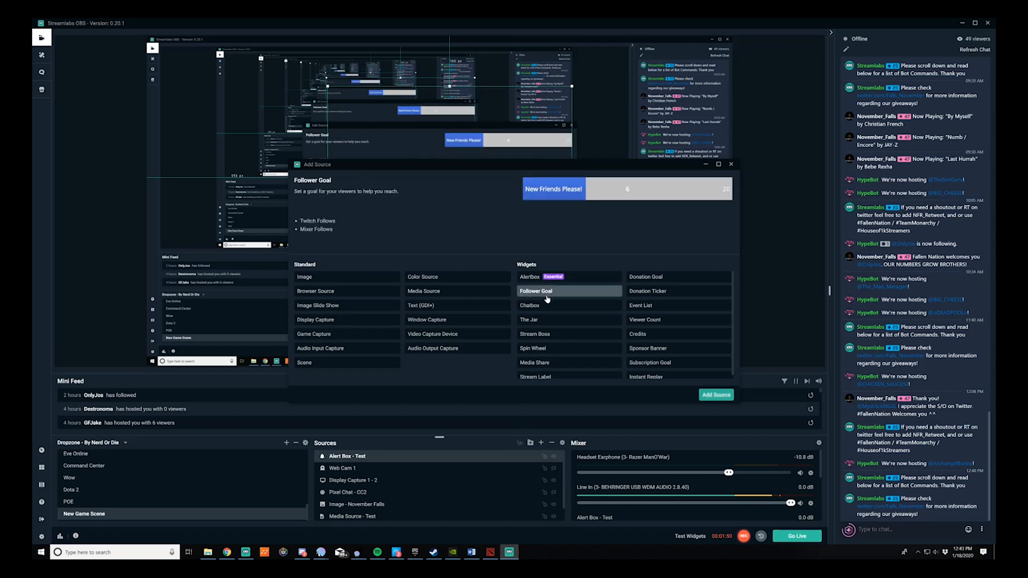
{"action": "left_click", "coordinate": [716, 395]}
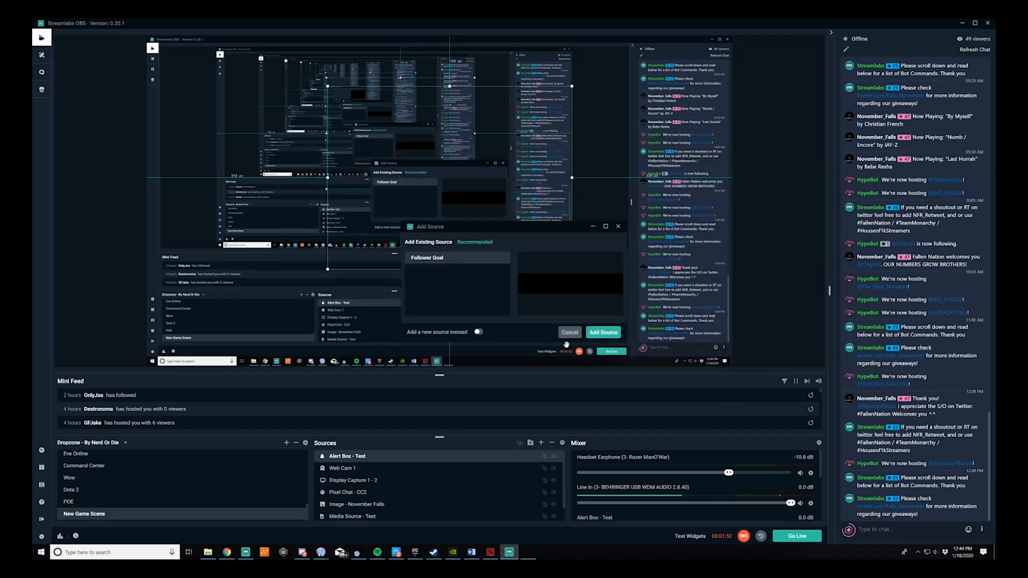
{"action": "left_click", "coordinate": [480, 332]}
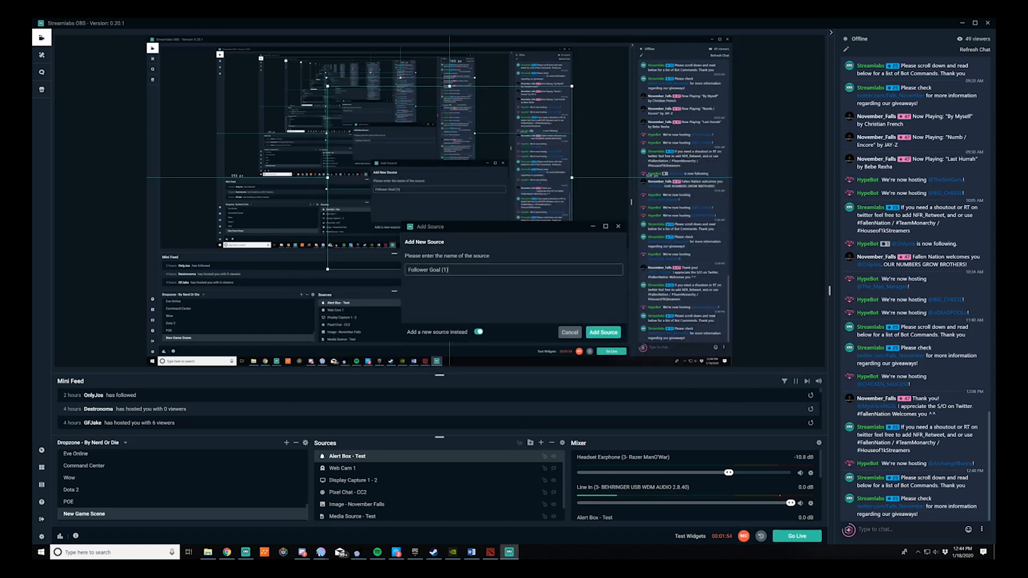
{"action": "key", "text": "BackSpace"}
{"action": "key", "text": "BackSpace"}
{"action": "key", "text": "BackSpace"}
{"action": "key", "text": "BackSpace"}
{"action": "left_click", "coordinate": [603, 333]}
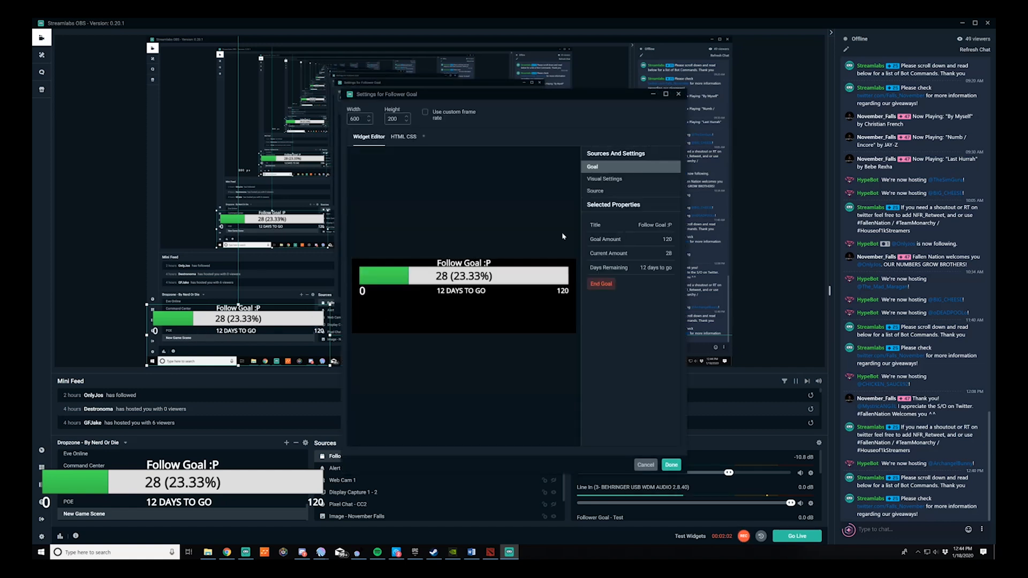
End the current goal and start a new follower goal titled Test 1 ending 1/20/2020.
{"action": "left_click", "coordinate": [601, 284]}
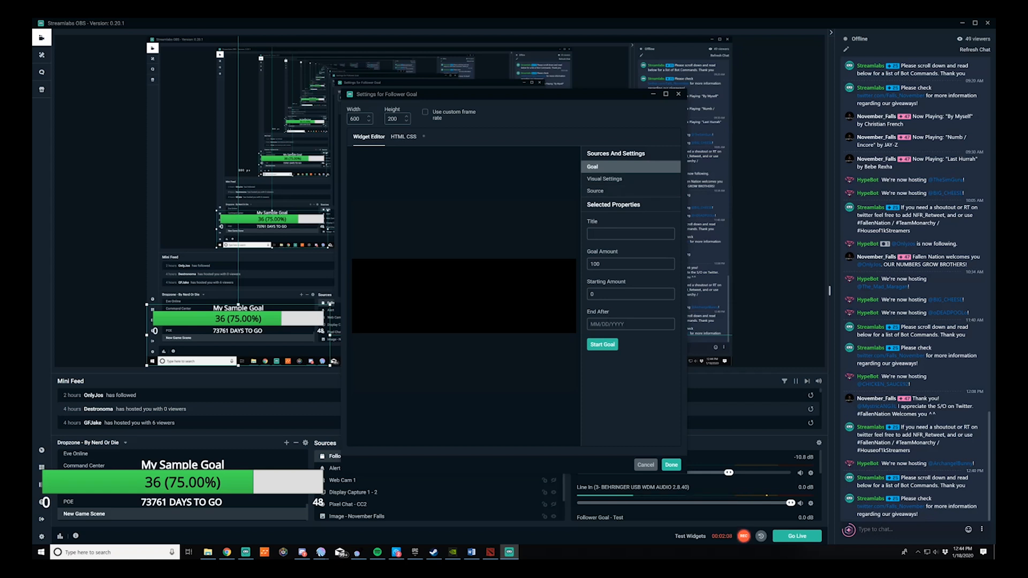
{"action": "left_click", "coordinate": [608, 237]}
{"action": "type", "text": "Test 1"}
{"action": "key", "text": "BackSpace"}
{"action": "key", "text": "Tab"}
{"action": "type", "text": "1/20/2020"}
{"action": "left_click", "coordinate": [610, 347]}
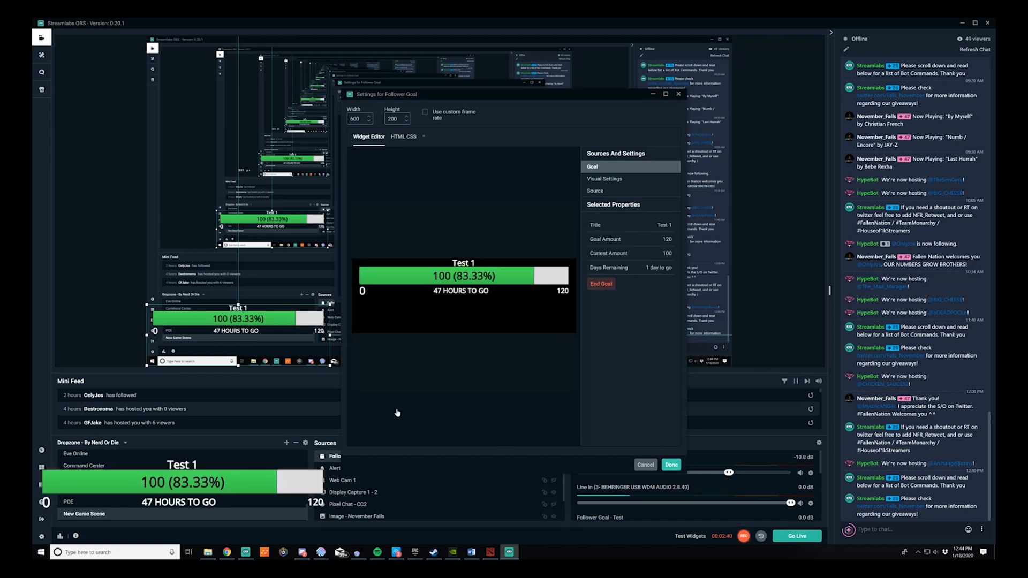
Move the Follower Goal widget to the top-right corner of the preview.
{"action": "left_click", "coordinate": [254, 324]}
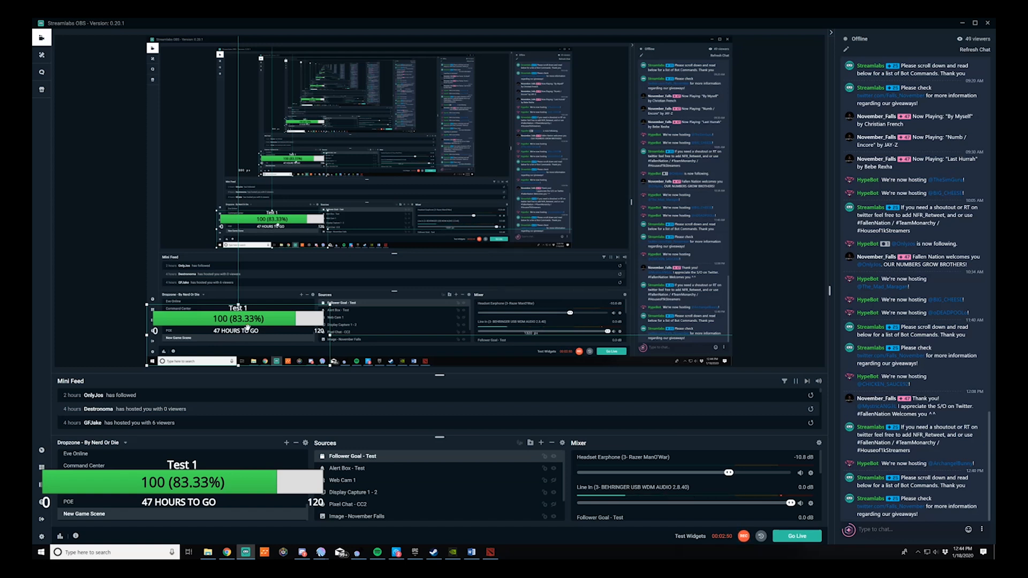
{"action": "left_click_drag", "start_coordinate": [266, 312], "coordinate": [649, 61]}
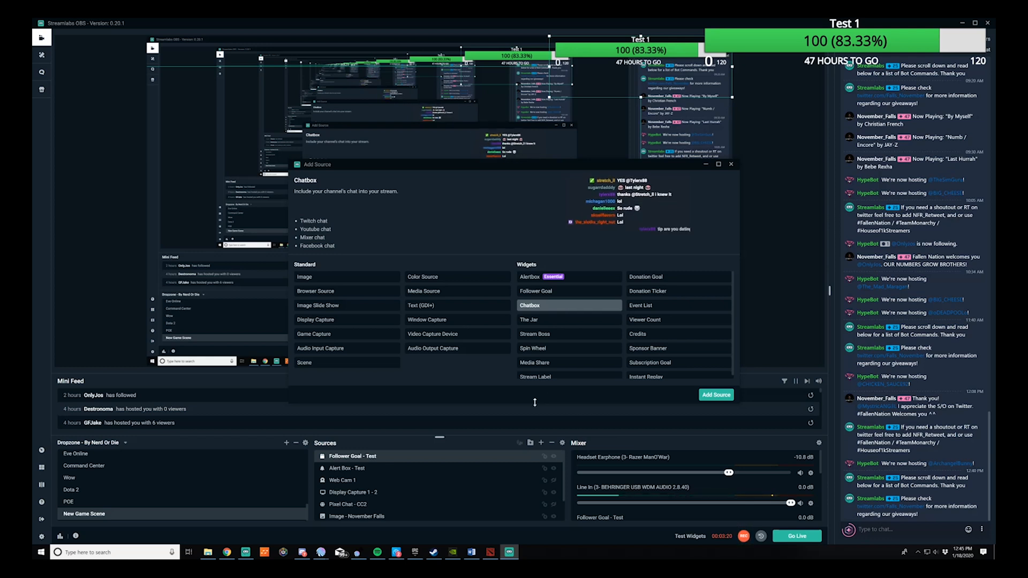
Add a new Chatbox widget source named Chat Box - Test.
{"action": "left_click", "coordinate": [729, 398]}
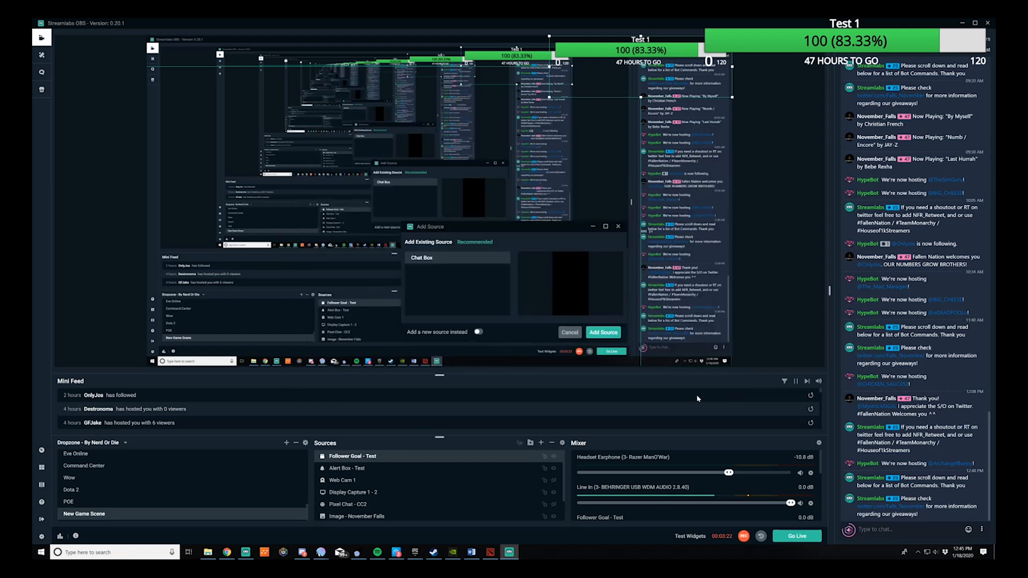
{"action": "left_click", "coordinate": [478, 333]}
{"action": "key", "text": "BackSpace"}
{"action": "type", "text": "- Test"}
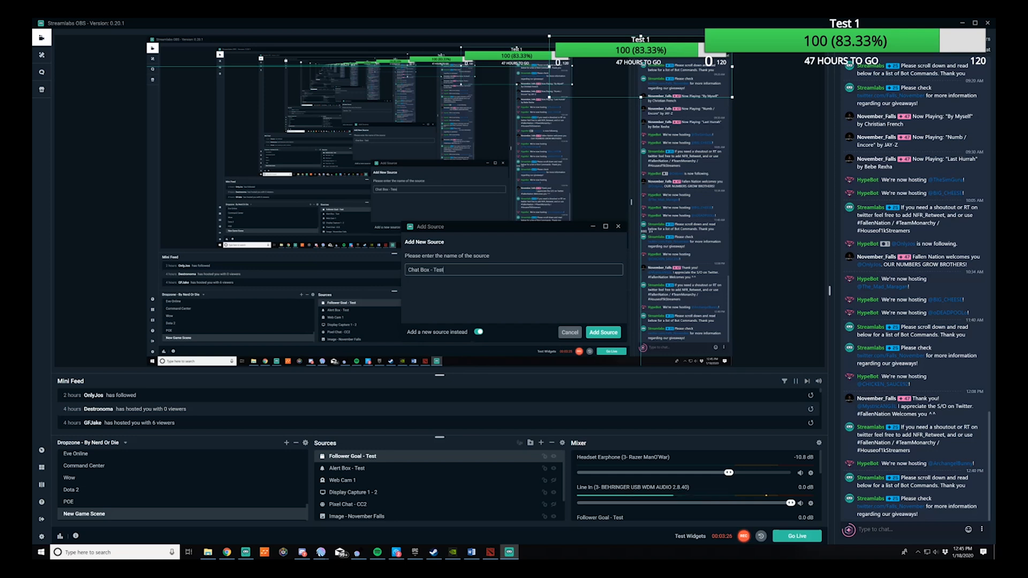
{"action": "left_click", "coordinate": [606, 336]}
Preview the Boxed, Twitch, Old School and Chunky chatbox themes and set the theme to Clean.
{"action": "left_click", "coordinate": [625, 247]}
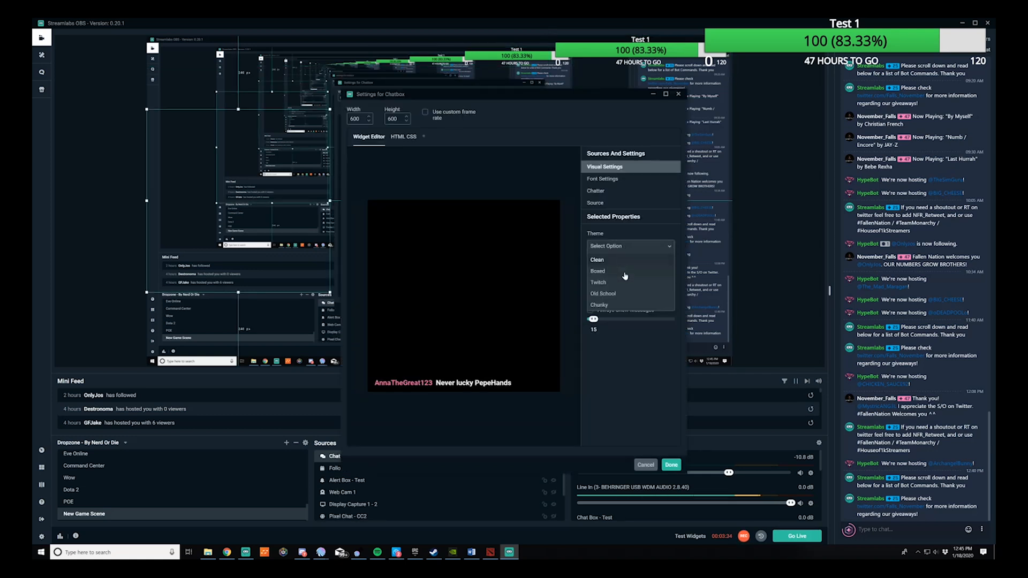
{"action": "left_click", "coordinate": [621, 272]}
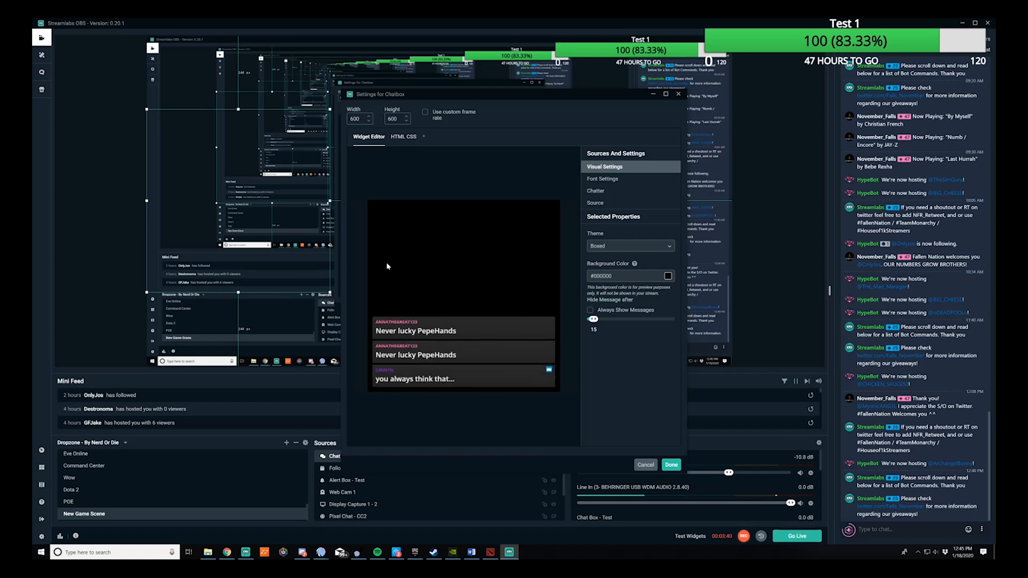
{"action": "left_click", "coordinate": [626, 247]}
{"action": "left_click", "coordinate": [615, 288]}
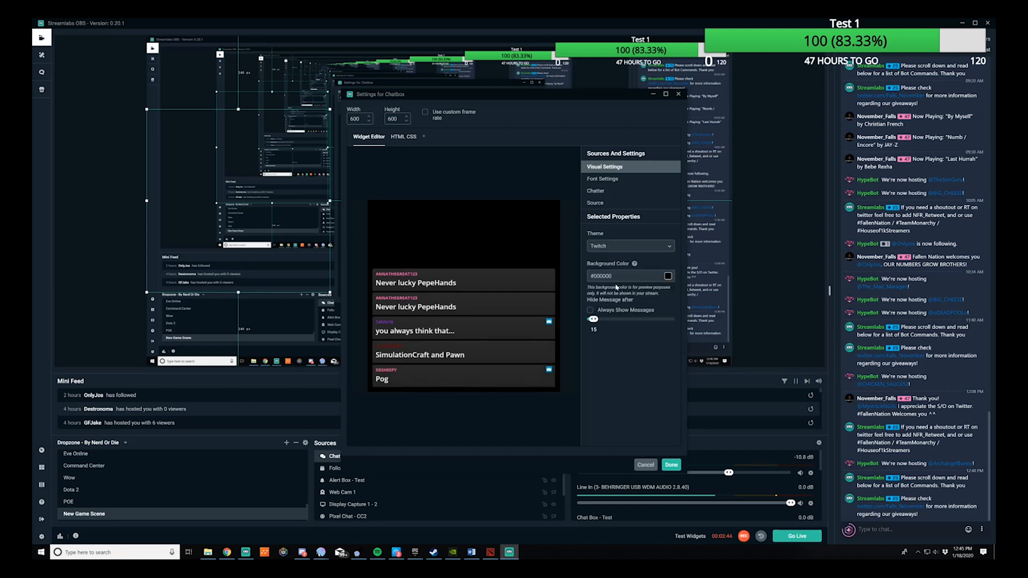
{"action": "left_click", "coordinate": [617, 248]}
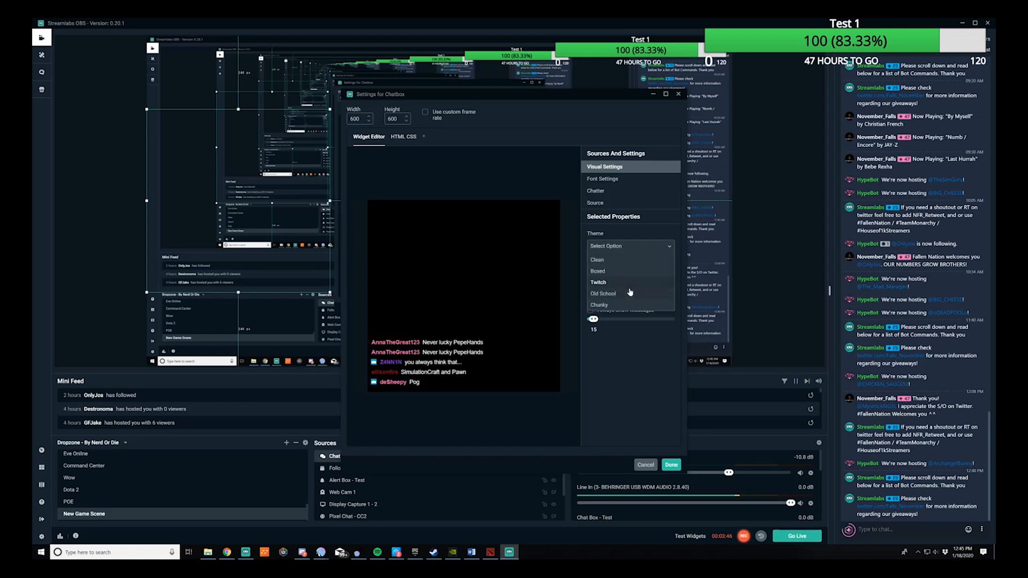
{"action": "left_click", "coordinate": [631, 297]}
{"action": "left_click", "coordinate": [617, 248]}
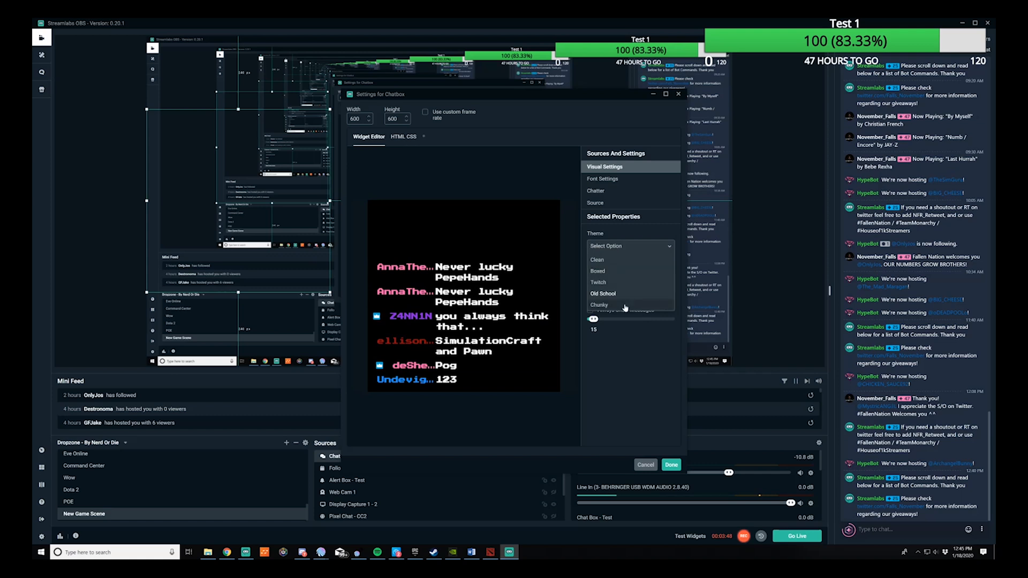
{"action": "left_click", "coordinate": [625, 307]}
{"action": "left_click", "coordinate": [615, 247]}
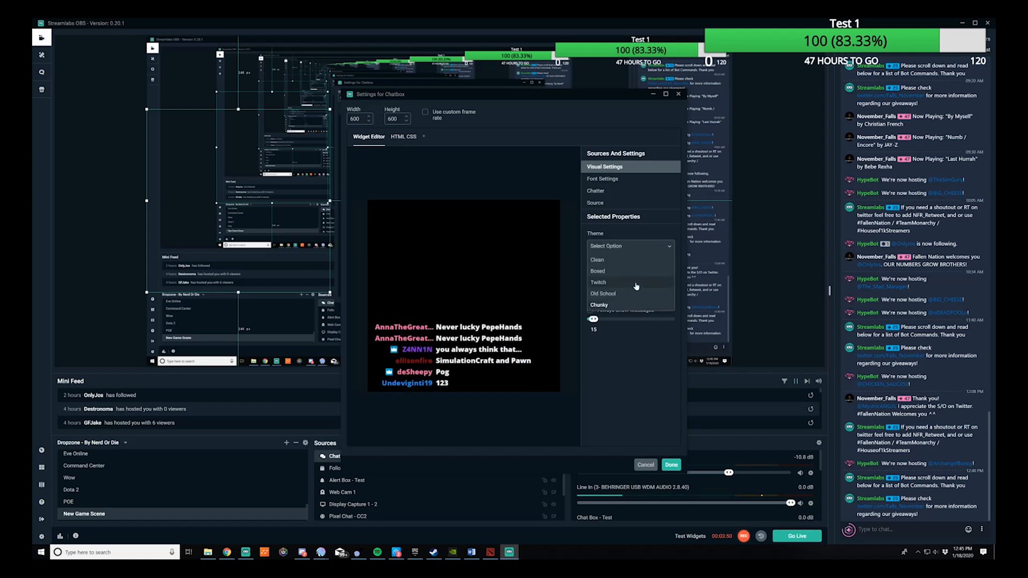
{"action": "left_click", "coordinate": [613, 261]}
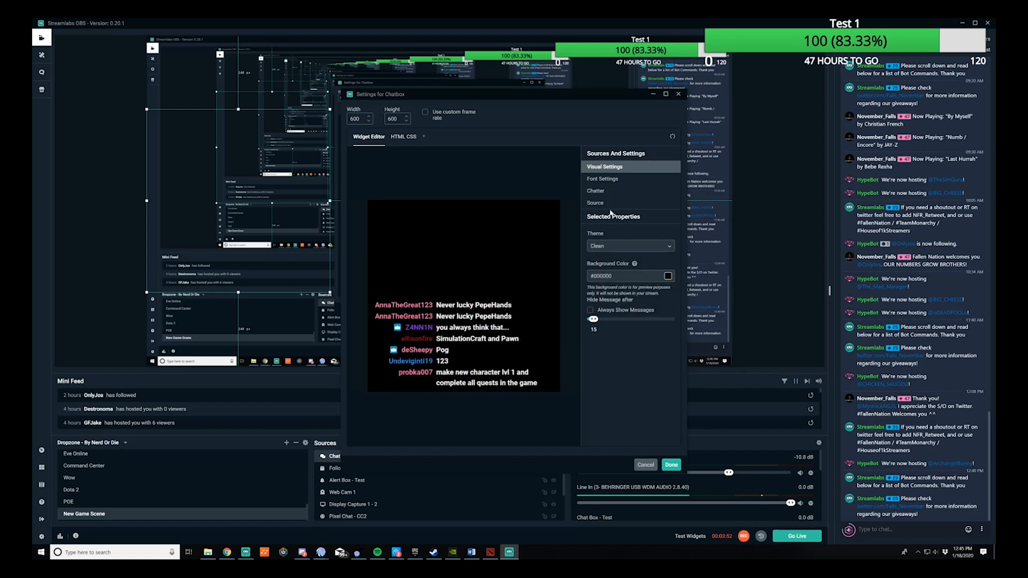
Set the chatbox font size to 19 and the text colour to #FF0000.
{"action": "left_click", "coordinate": [603, 179]}
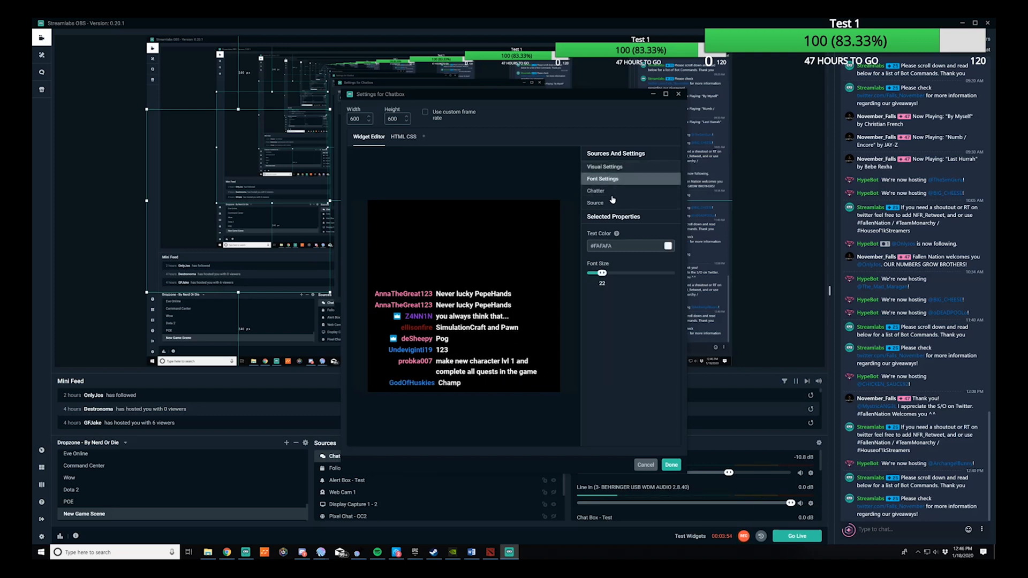
{"action": "mouse_move", "coordinate": [602, 273]}
{"action": "left_mouse_down"}
{"action": "mouse_move", "coordinate": [626, 273]}
{"action": "mouse_move", "coordinate": [599, 274]}
{"action": "left_mouse_up"}
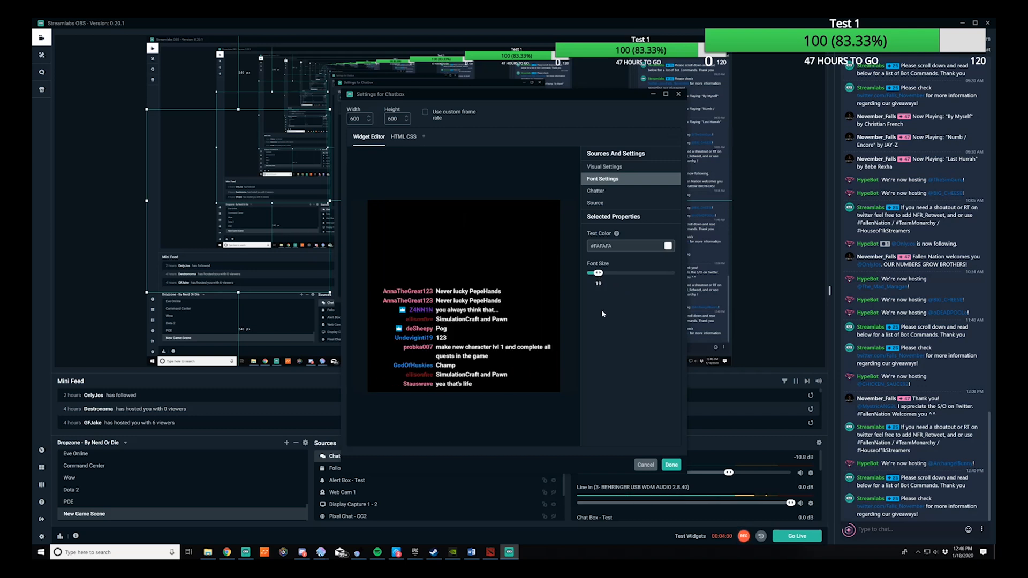
{"action": "left_click", "coordinate": [667, 246]}
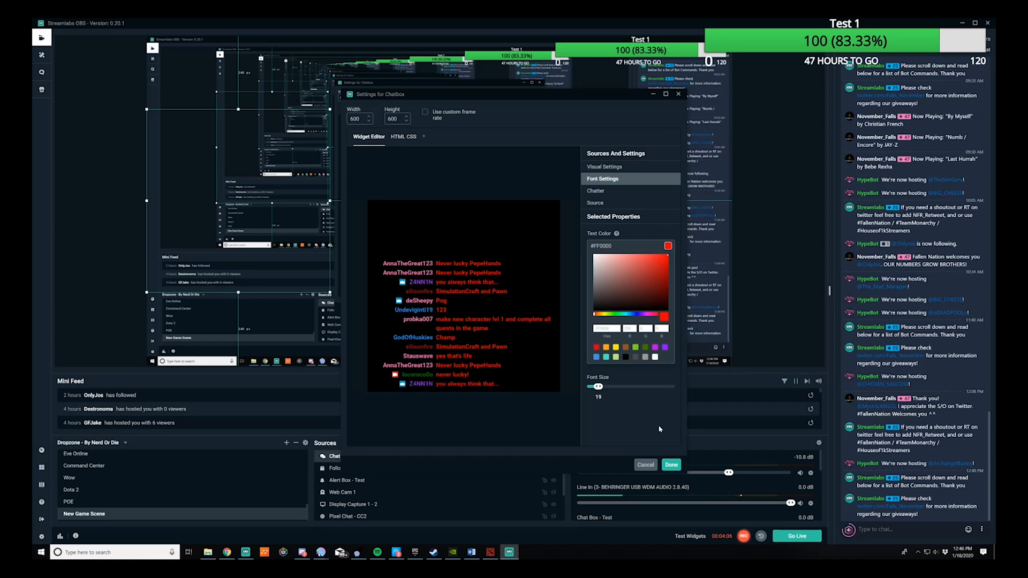
Review the Chatter and Source settings of the chatbox and close its settings with Done.
{"action": "left_click", "coordinate": [598, 191]}
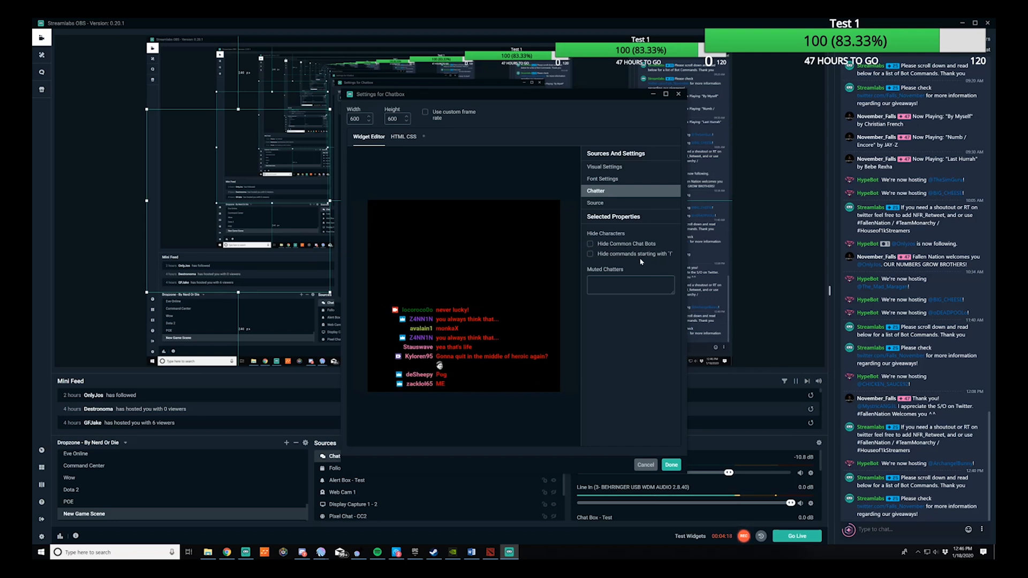
{"action": "left_click", "coordinate": [603, 206]}
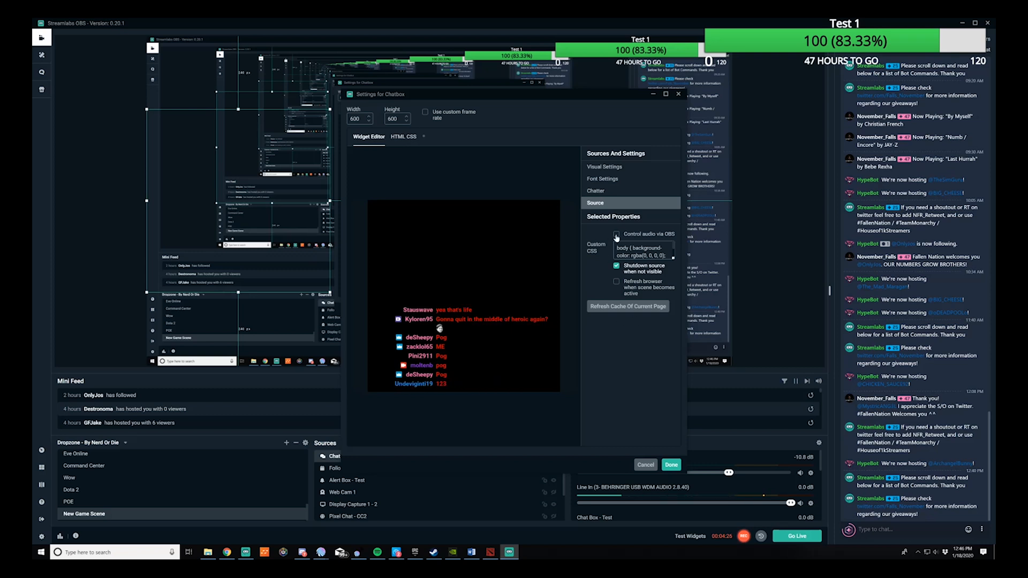
{"action": "left_click", "coordinate": [670, 464]}
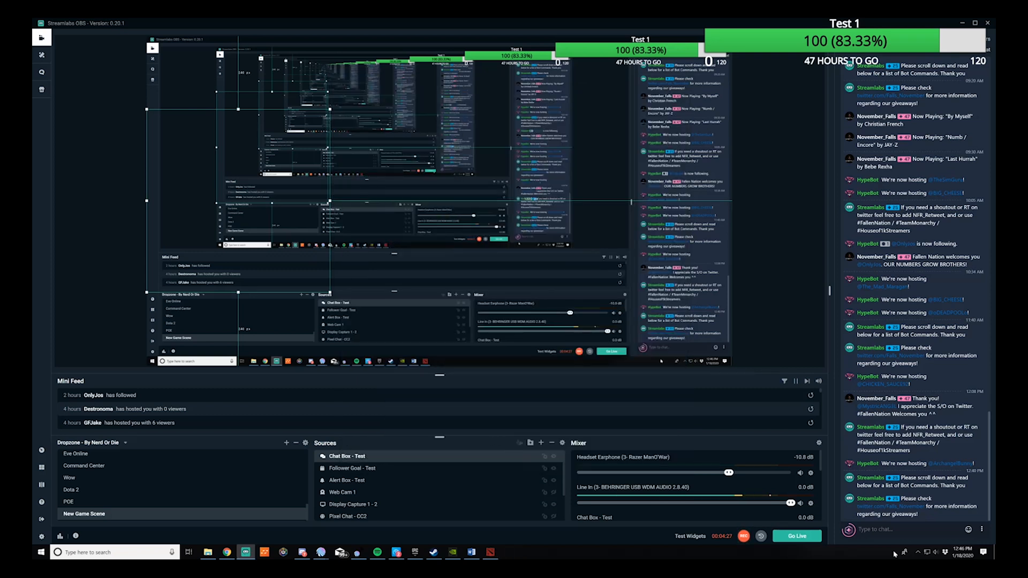
Send the chat message test and move the Chat Box widget toward the lower-left of the preview.
{"action": "left_click", "coordinate": [879, 527]}
{"action": "type", "text": "test"}
{"action": "key", "text": "Return"}
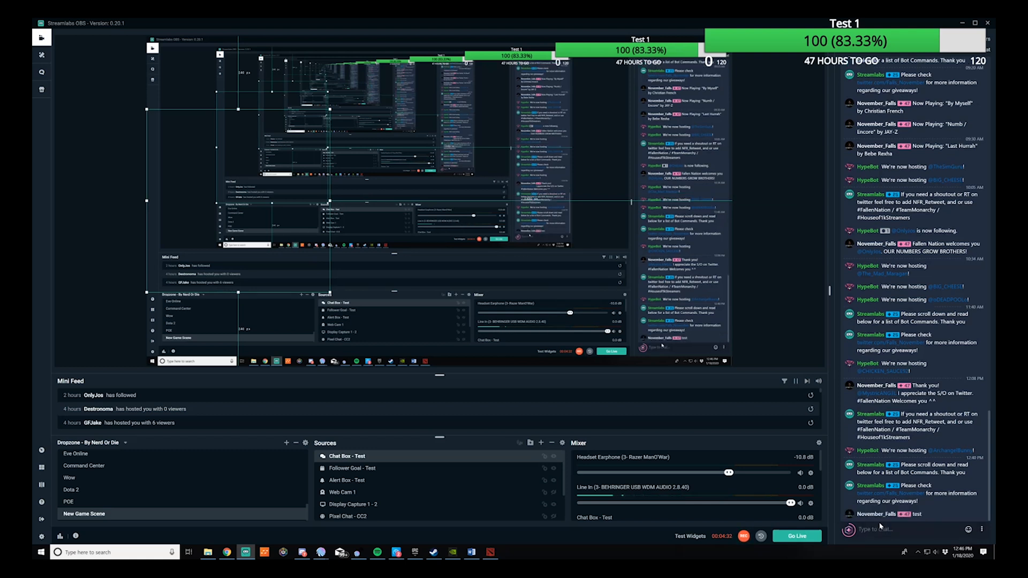
{"action": "left_click_drag", "start_coordinate": [236, 170], "coordinate": [202, 327]}
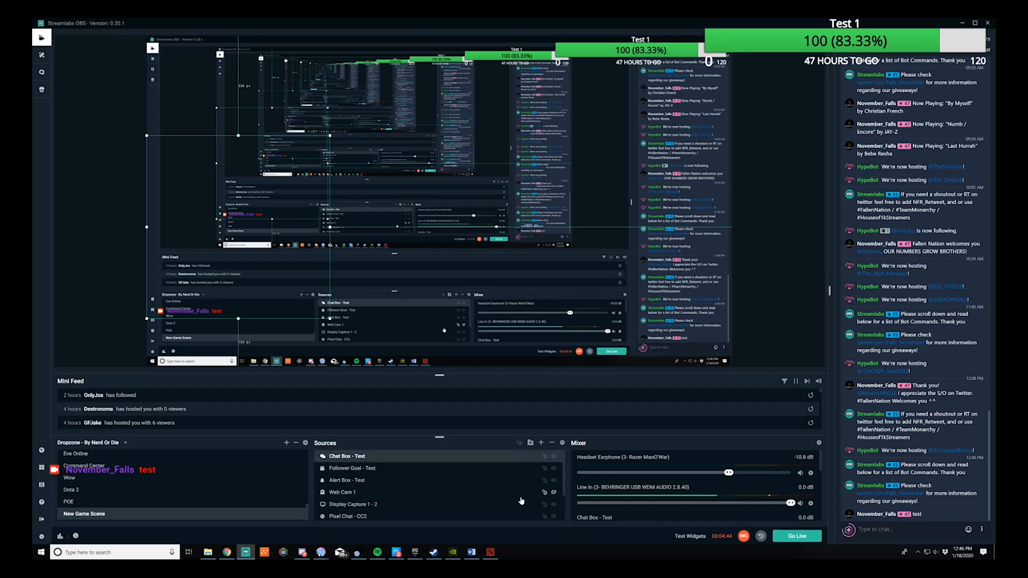
Add a new Donation Goal widget source named Donation Goal - Test.
{"action": "left_click", "coordinate": [541, 442]}
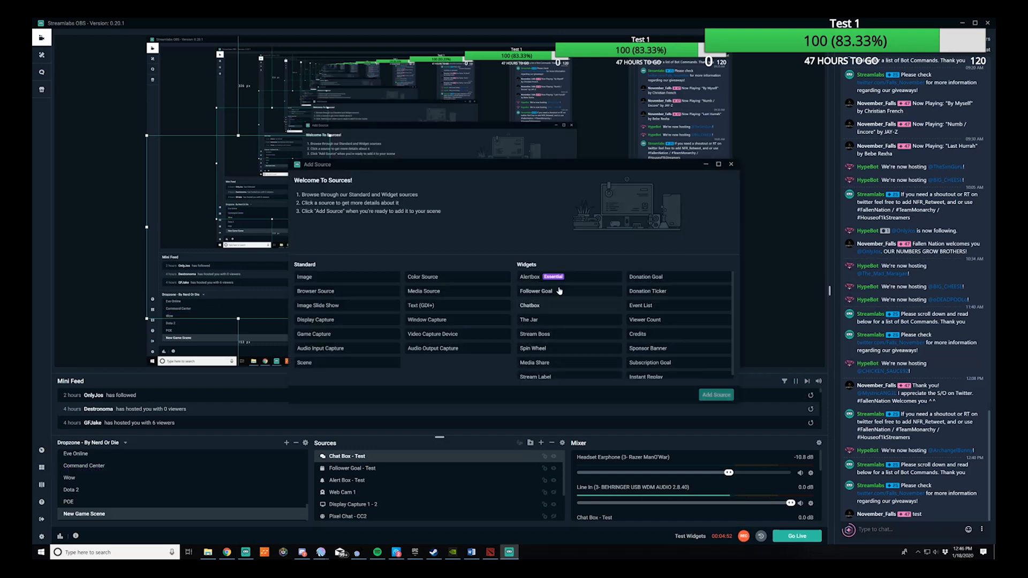
{"action": "left_click", "coordinate": [678, 277]}
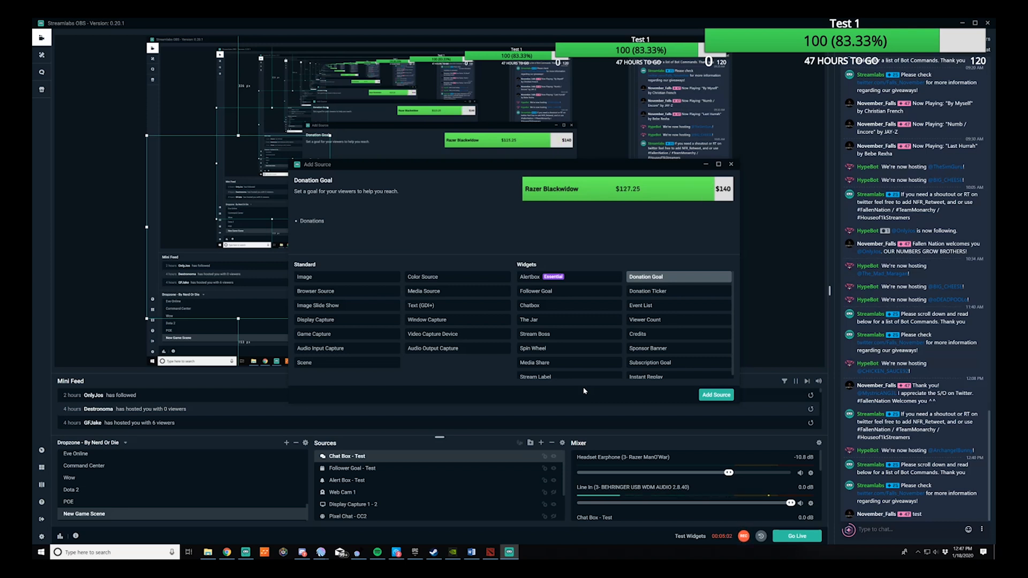
{"action": "left_click", "coordinate": [717, 396]}
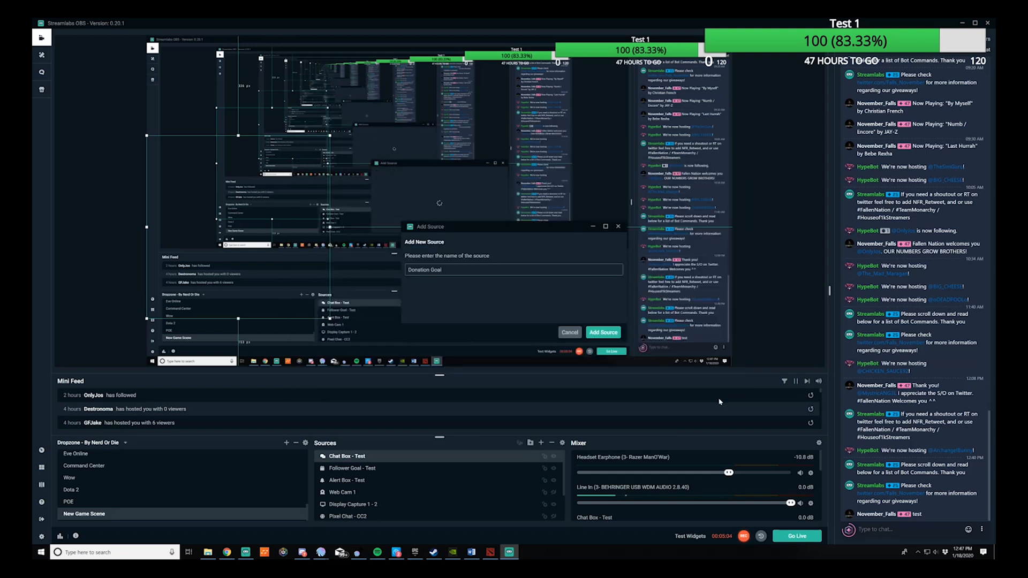
{"action": "type", "text": "- Test"}
{"action": "left_click", "coordinate": [607, 333]}
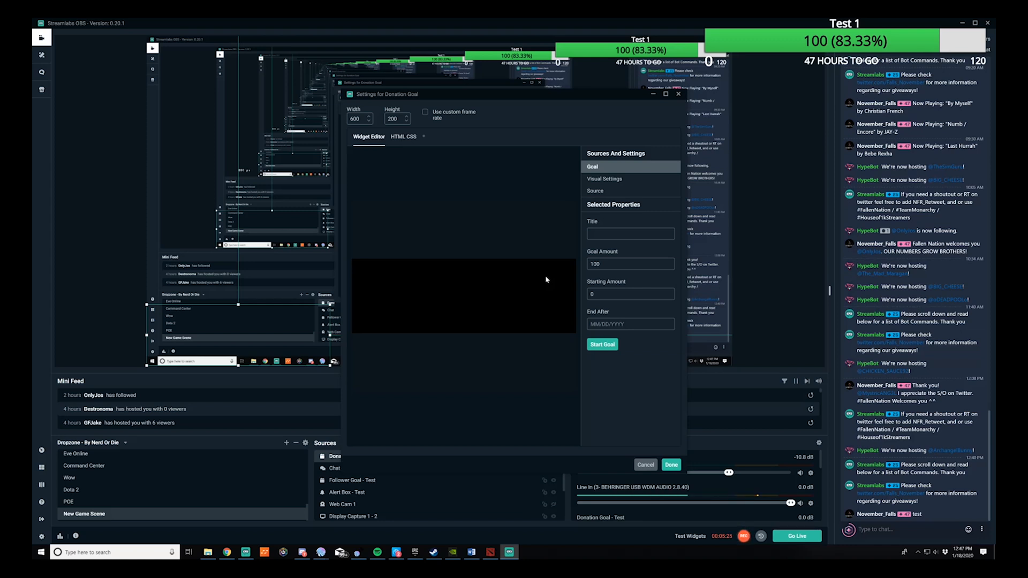
Title the donation goal Donation test 1, enter its end date, start the goal and close its settings with Done.
{"action": "type", "text": "Donation Test"}
{"action": "left_click", "coordinate": [607, 178]}
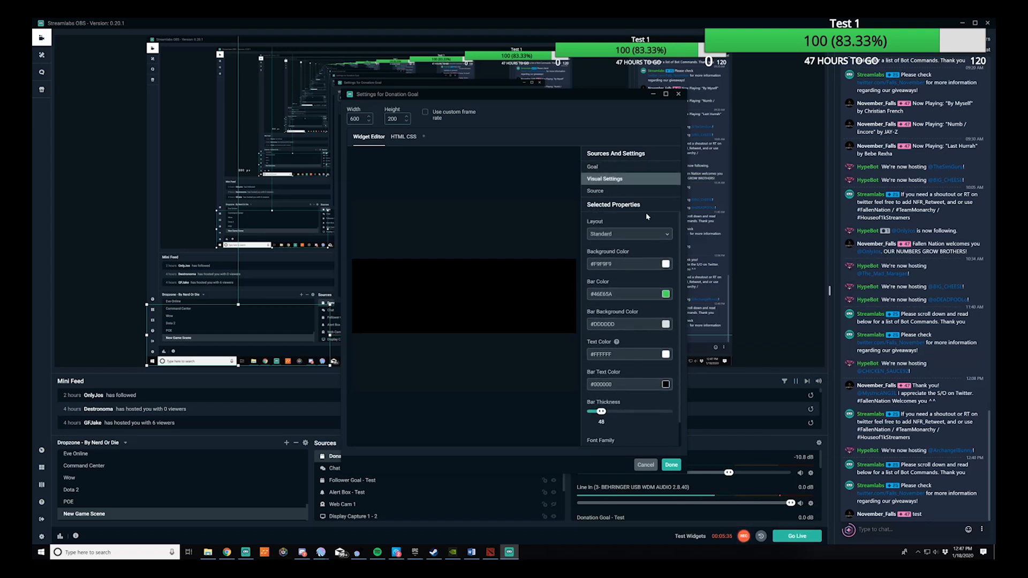
{"action": "scroll", "coordinate": [653, 271], "scroll_direction": "down", "scroll_amount": 2}
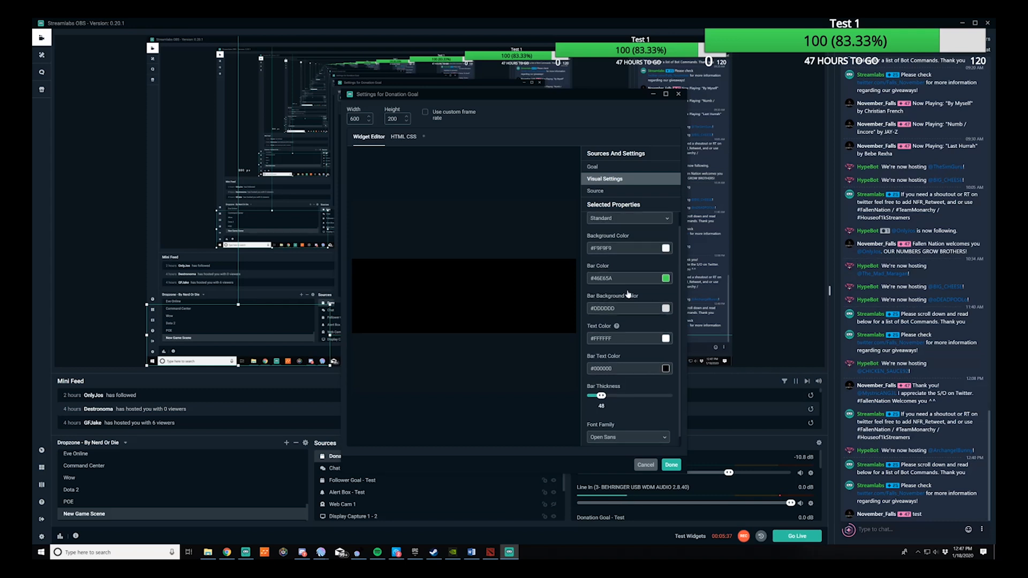
{"action": "scroll", "coordinate": [642, 257], "scroll_direction": "up", "scroll_amount": 2}
{"action": "left_click", "coordinate": [602, 191]}
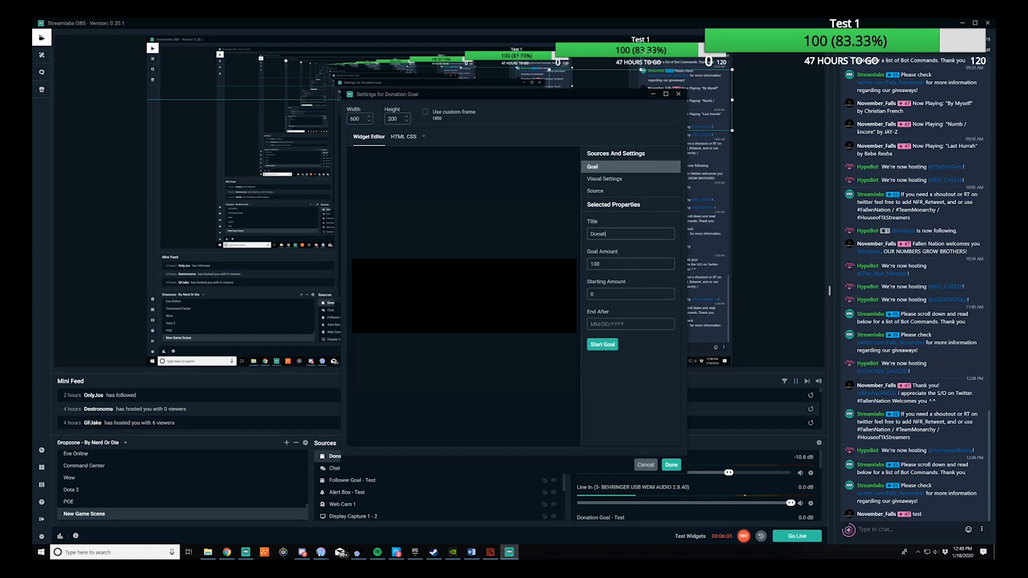
{"action": "type", "text": "t"}
{"action": "type", "text": "011"}
{"action": "type", "text": "20/2020"}
{"action": "left_click", "coordinate": [608, 347]}
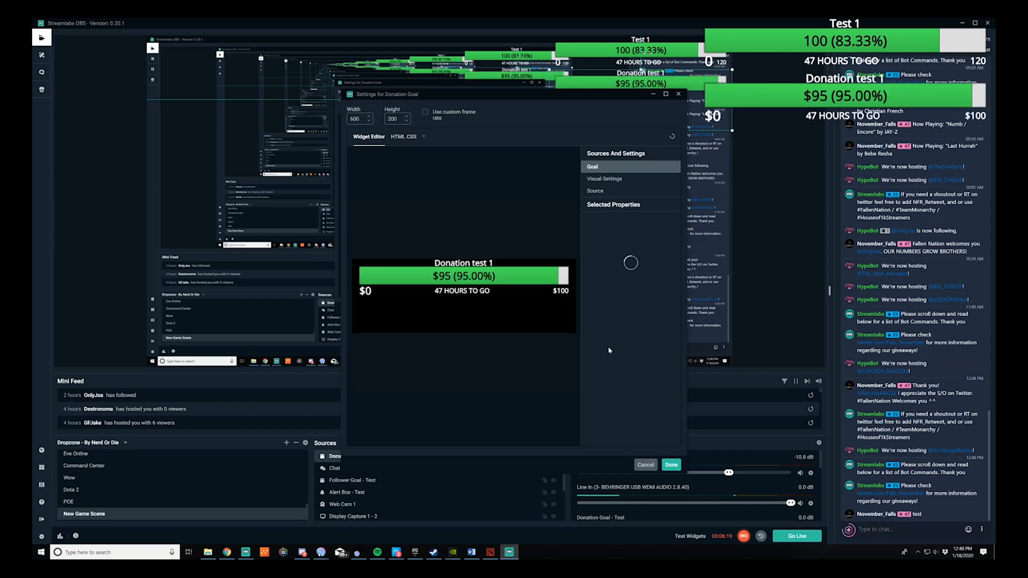
{"action": "left_click", "coordinate": [671, 464]}
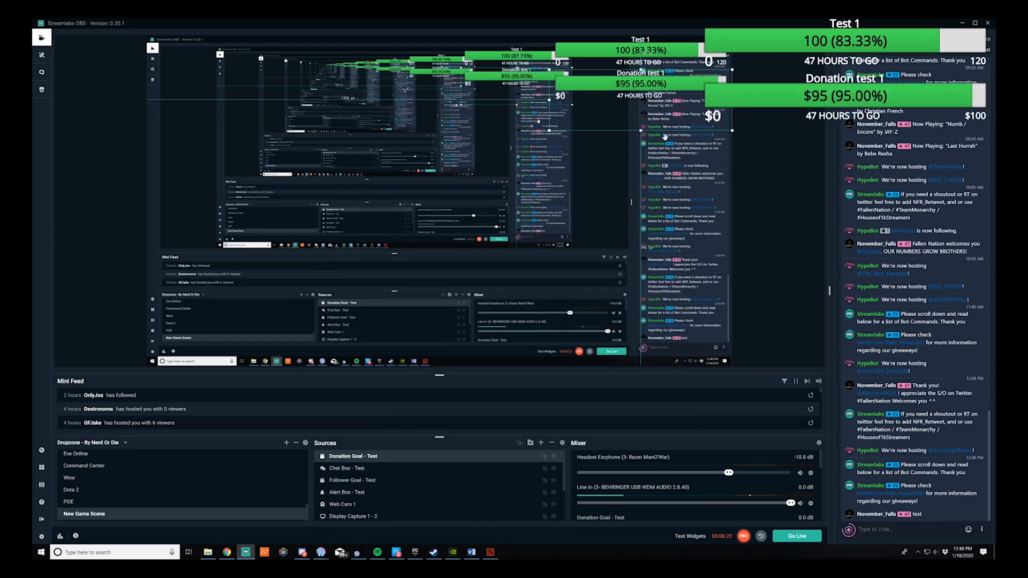
Add the existing Donation Ticker widget to the scene and shift it slightly down in the preview.
{"action": "left_click", "coordinate": [540, 443]}
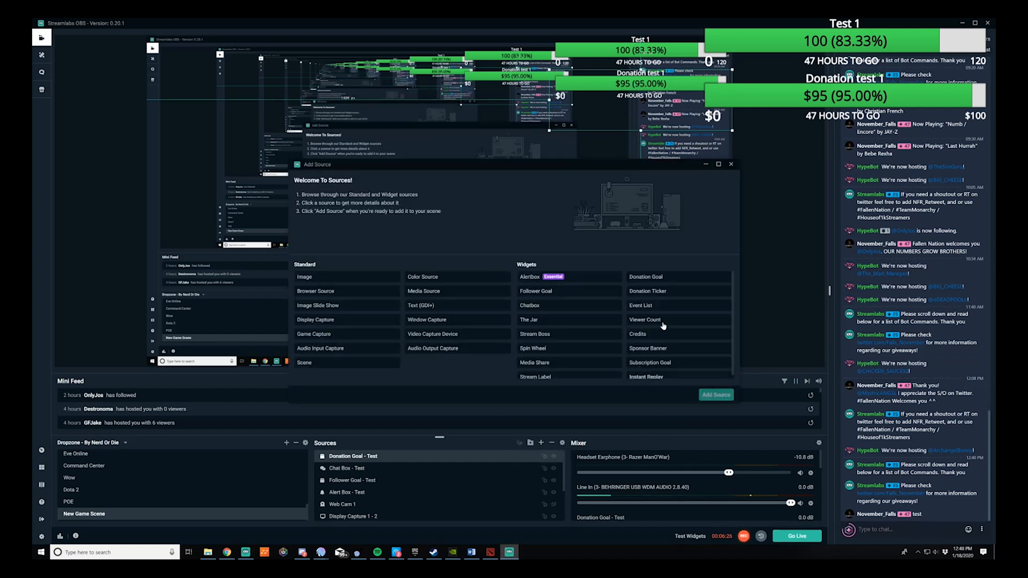
{"action": "left_click", "coordinate": [653, 293]}
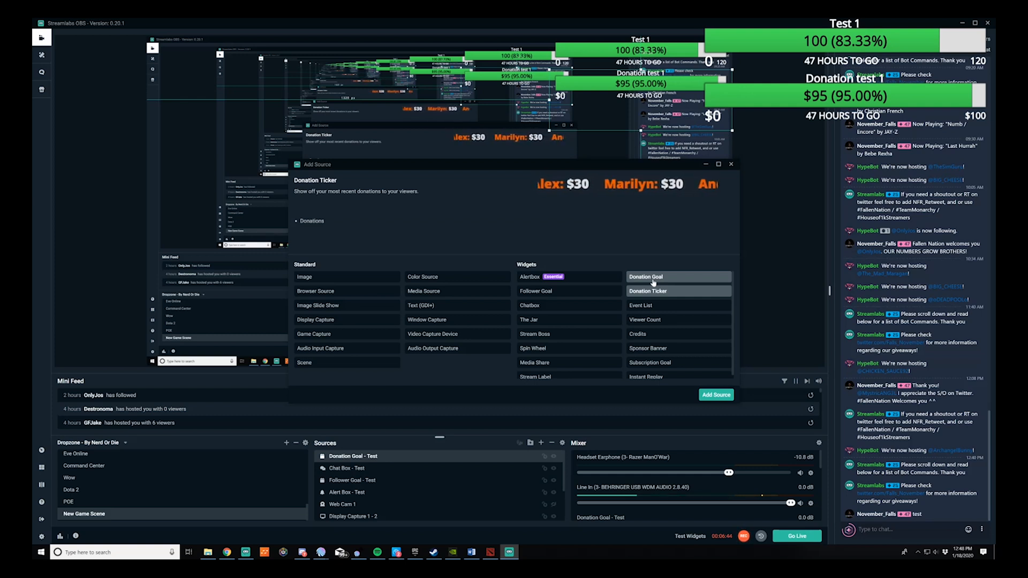
{"action": "left_click", "coordinate": [720, 395]}
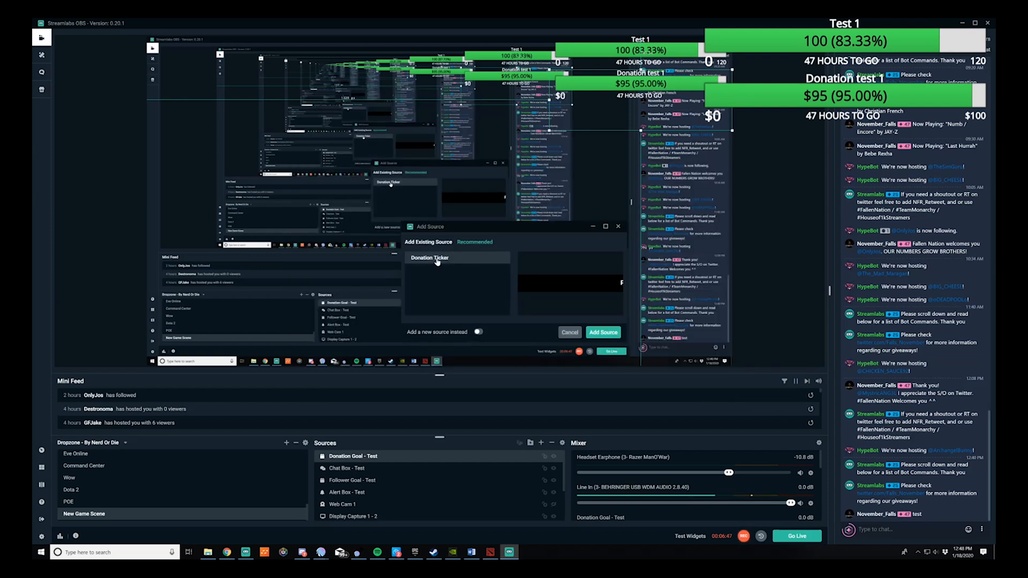
{"action": "left_click", "coordinate": [599, 332]}
{"action": "left_click_drag", "start_coordinate": [278, 55], "coordinate": [295, 87]}
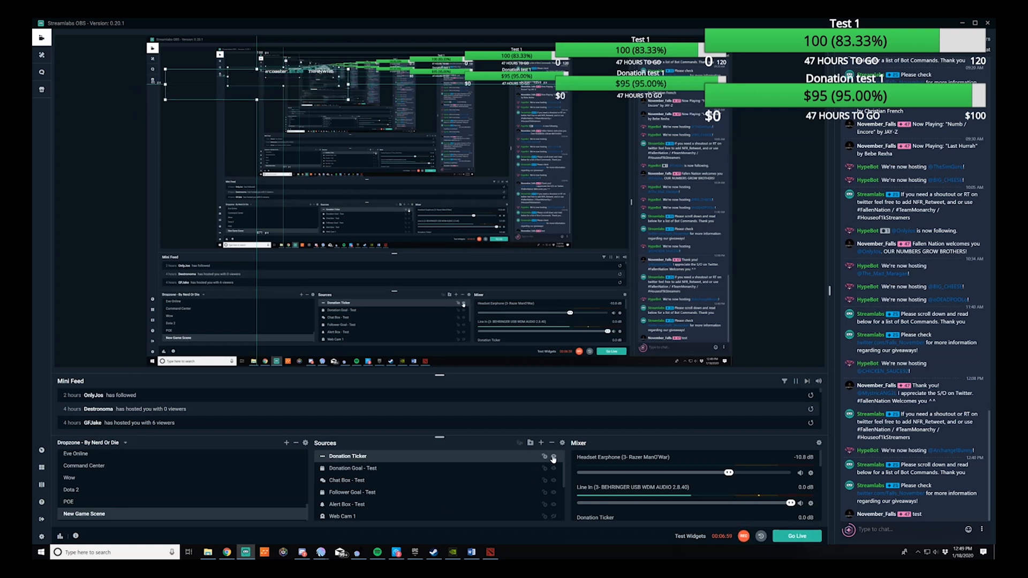
Add a new Viewer Count widget source named Viewer Count - Test.
{"action": "left_click", "coordinate": [541, 443]}
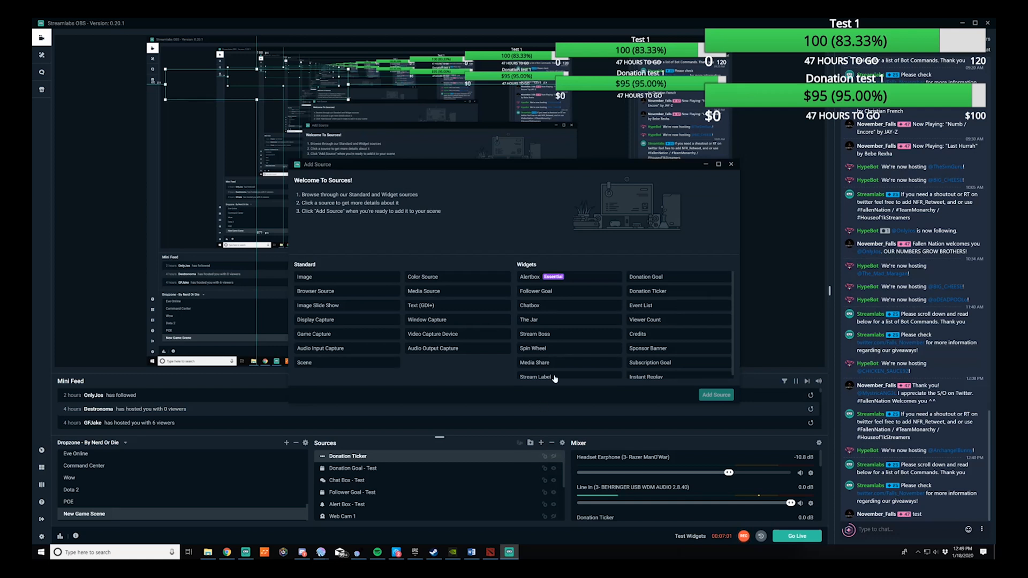
{"action": "scroll", "coordinate": [674, 317], "scroll_direction": "down", "scroll_amount": 1}
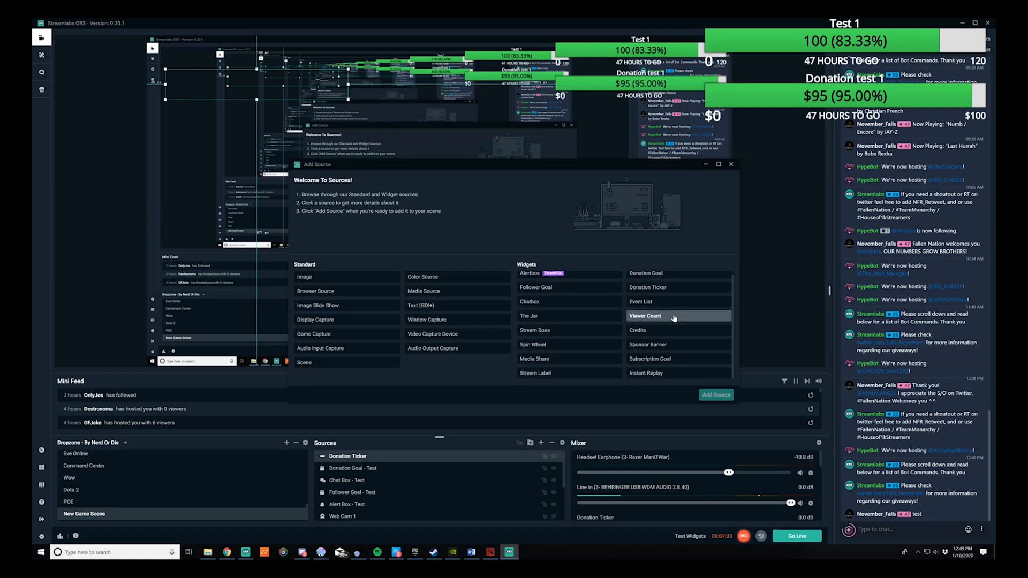
{"action": "left_click", "coordinate": [674, 317]}
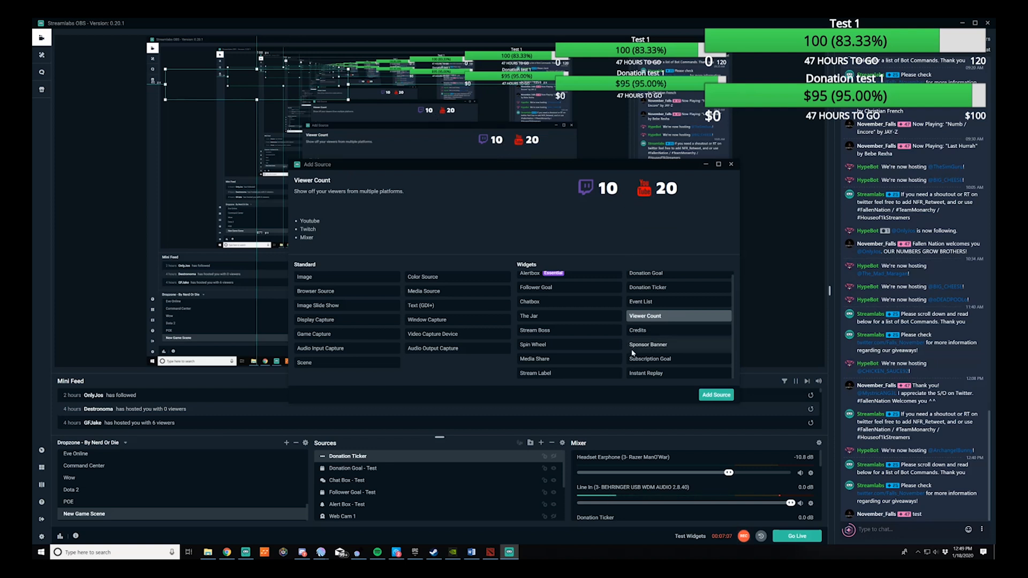
{"action": "left_click", "coordinate": [717, 396]}
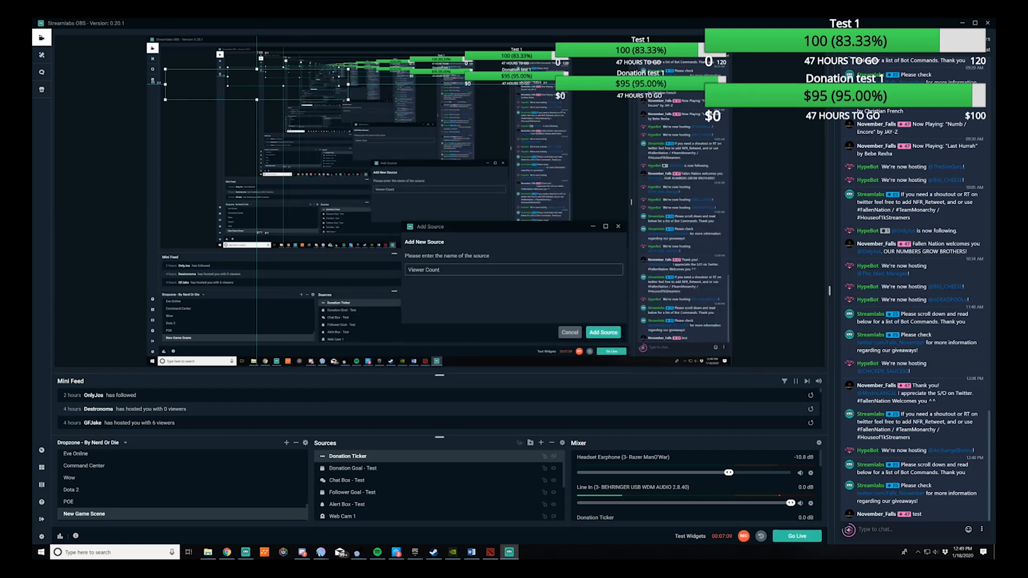
{"action": "type", "text": "- Test"}
{"action": "left_click", "coordinate": [586, 329]}
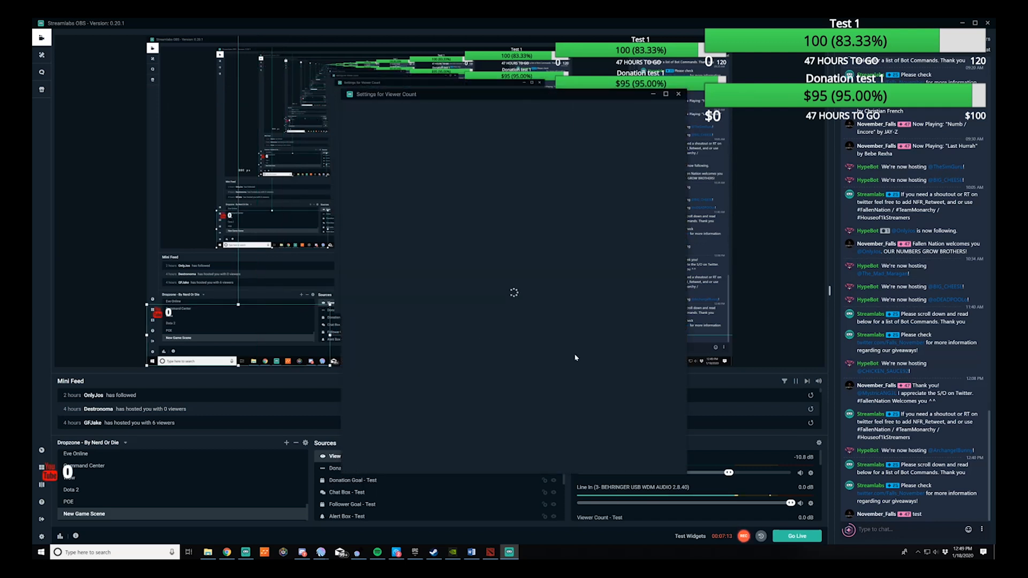
Enable only Mixer Viewers for the viewer count, close its settings, and move the widget to the top of the preview.
{"action": "left_click", "coordinate": [590, 232]}
{"action": "left_click", "coordinate": [590, 252]}
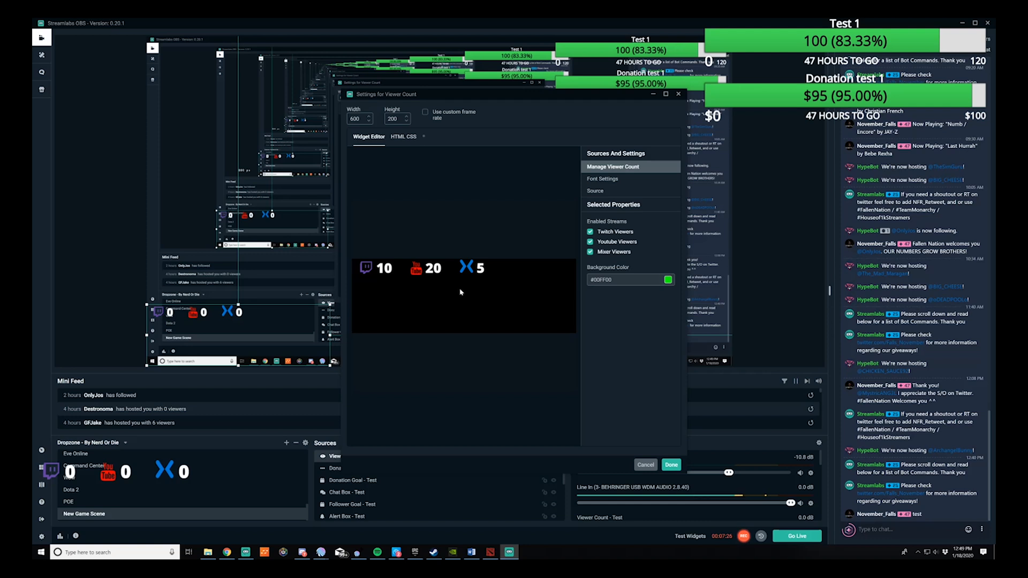
{"action": "left_click", "coordinate": [590, 232]}
{"action": "left_click", "coordinate": [590, 241]}
{"action": "left_click", "coordinate": [590, 252]}
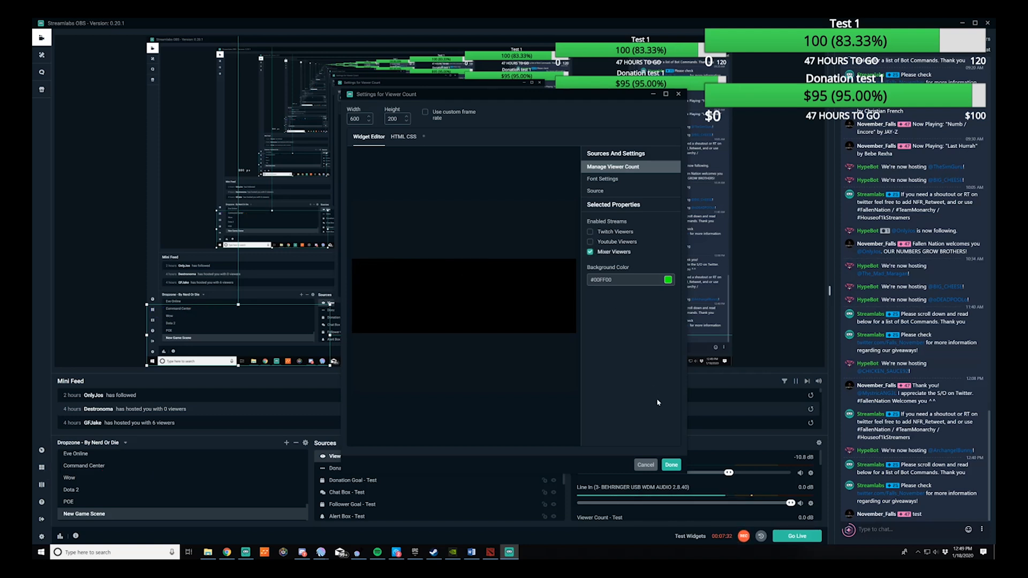
{"action": "left_click", "coordinate": [671, 465]}
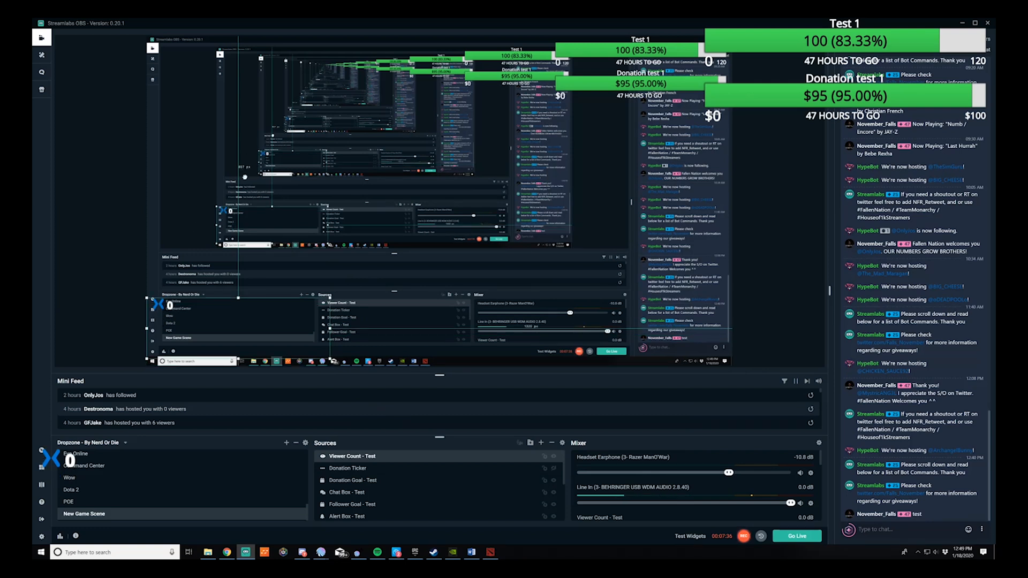
{"action": "left_click_drag", "start_coordinate": [162, 315], "coordinate": [471, 27]}
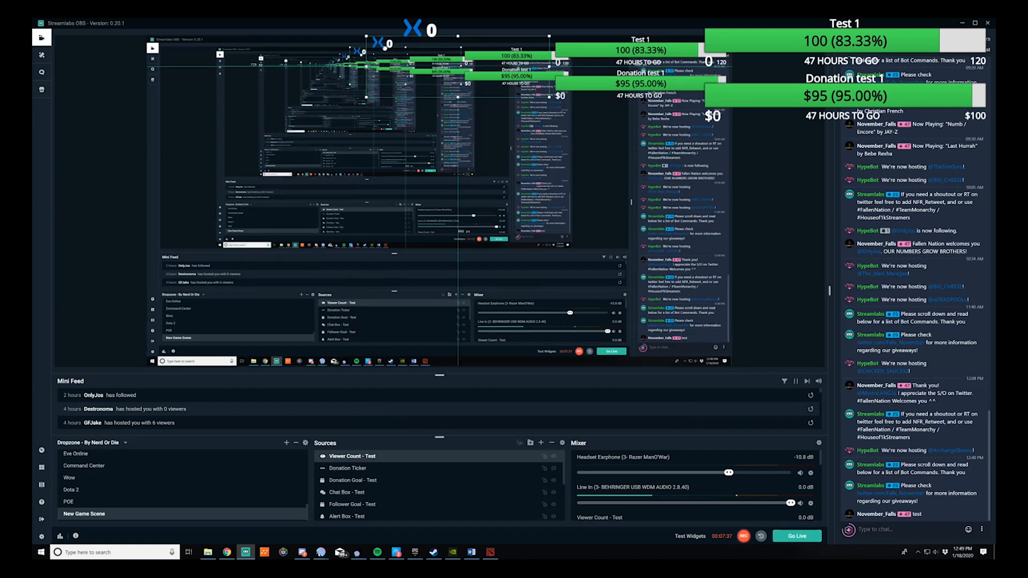